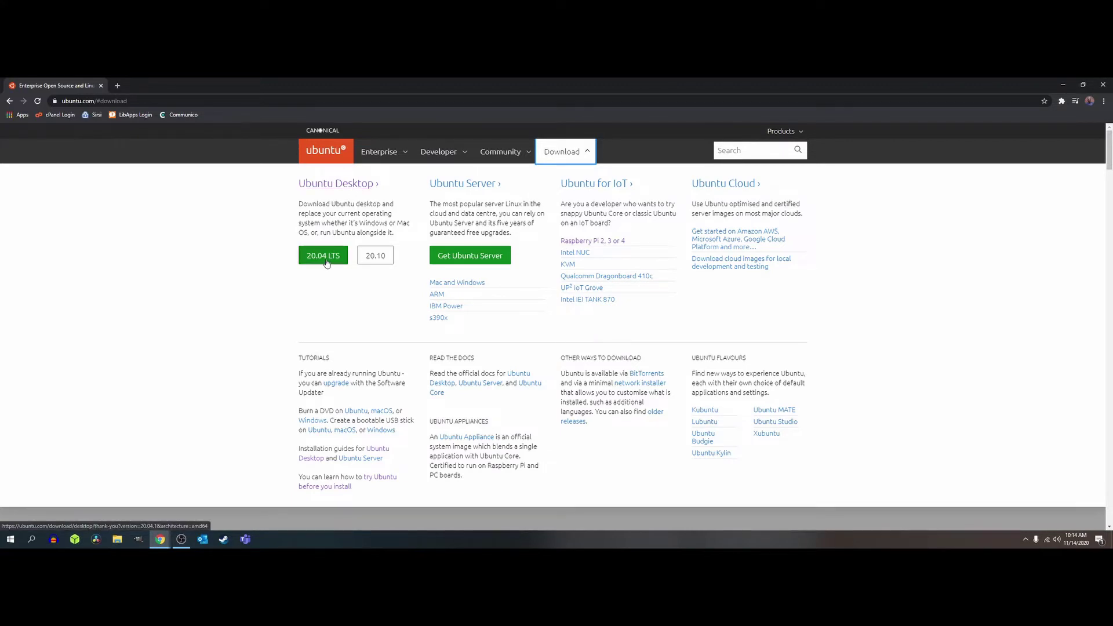
- Download the Ubuntu Desktop 20.04 LTS image and find the download section on the official Rufus website
{"action": "left_click", "coordinate": [324, 255]}
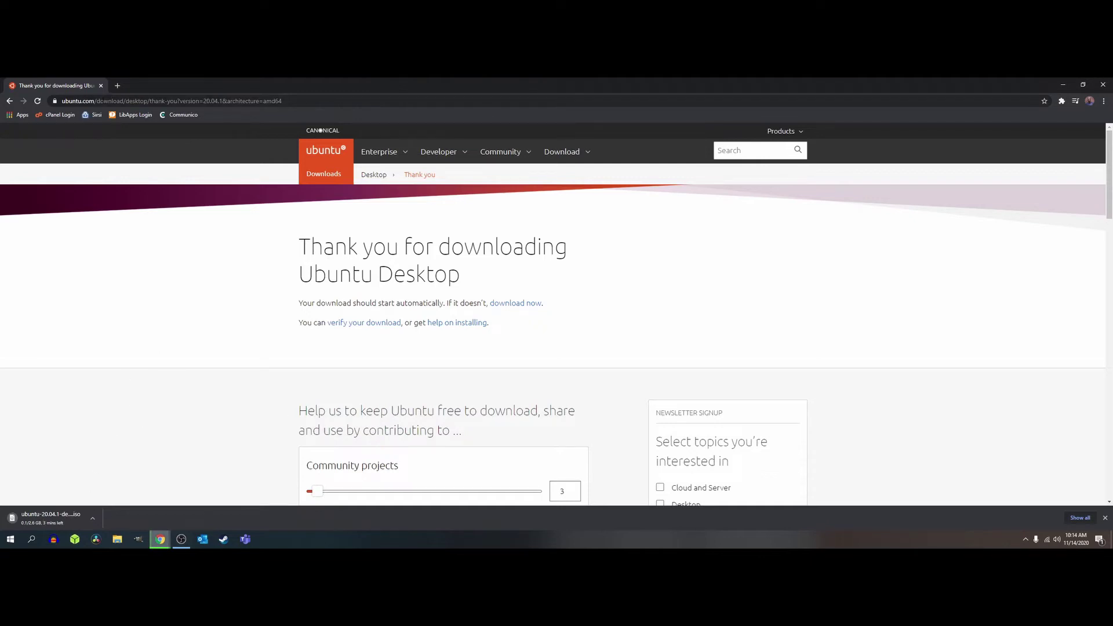
{"action": "left_click", "coordinate": [117, 85]}
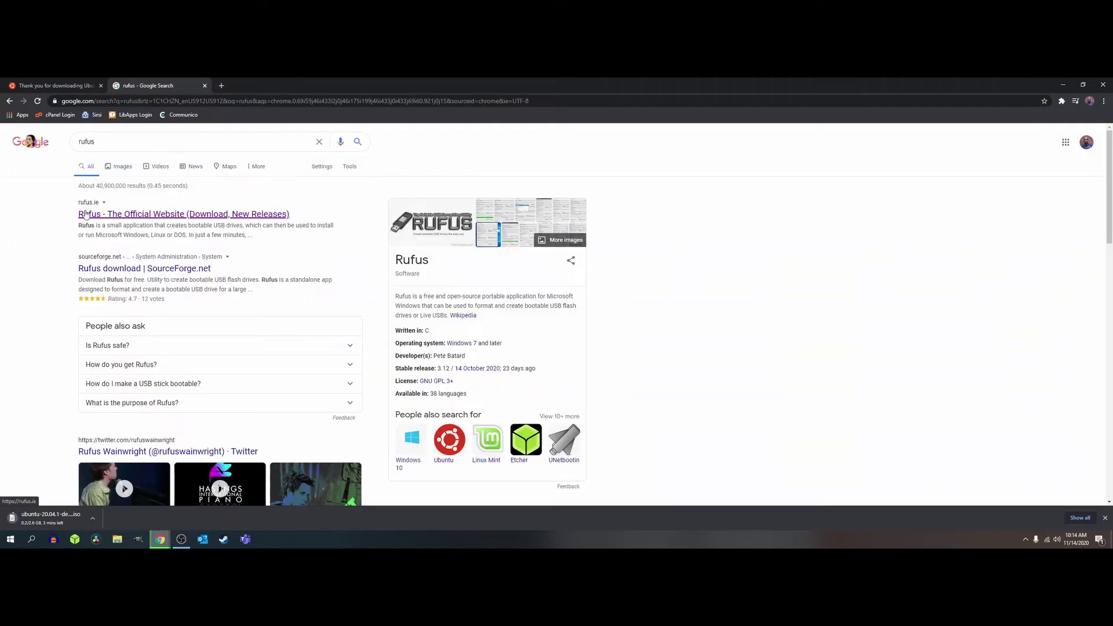
{"action": "left_click", "coordinate": [110, 214]}
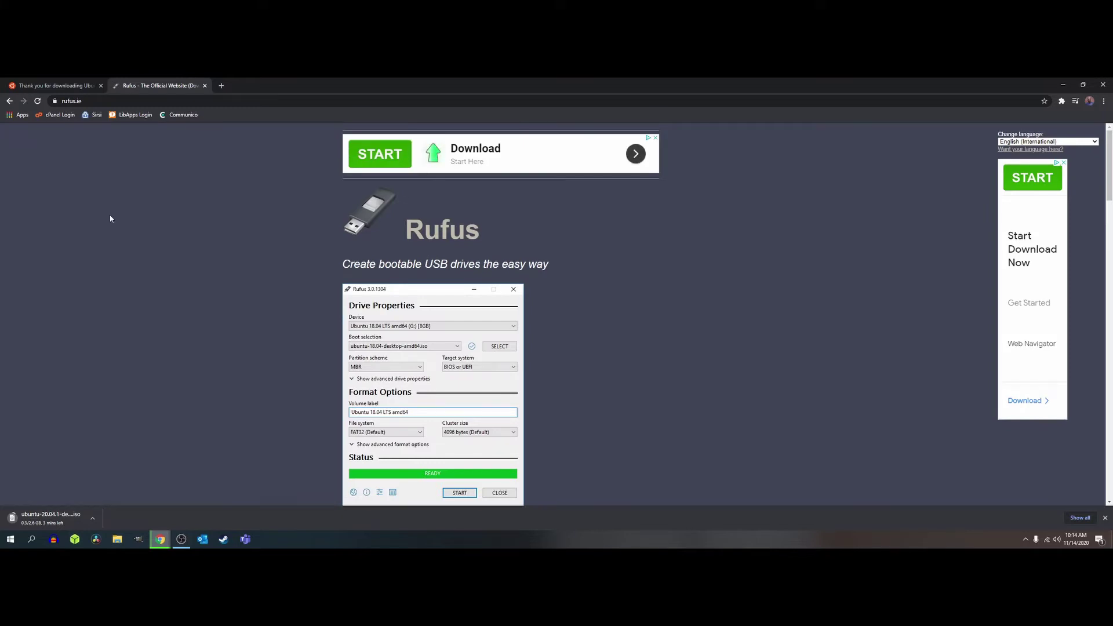
{"action": "scroll", "coordinate": [278, 251], "scroll_direction": "down", "scroll_amount": 6}
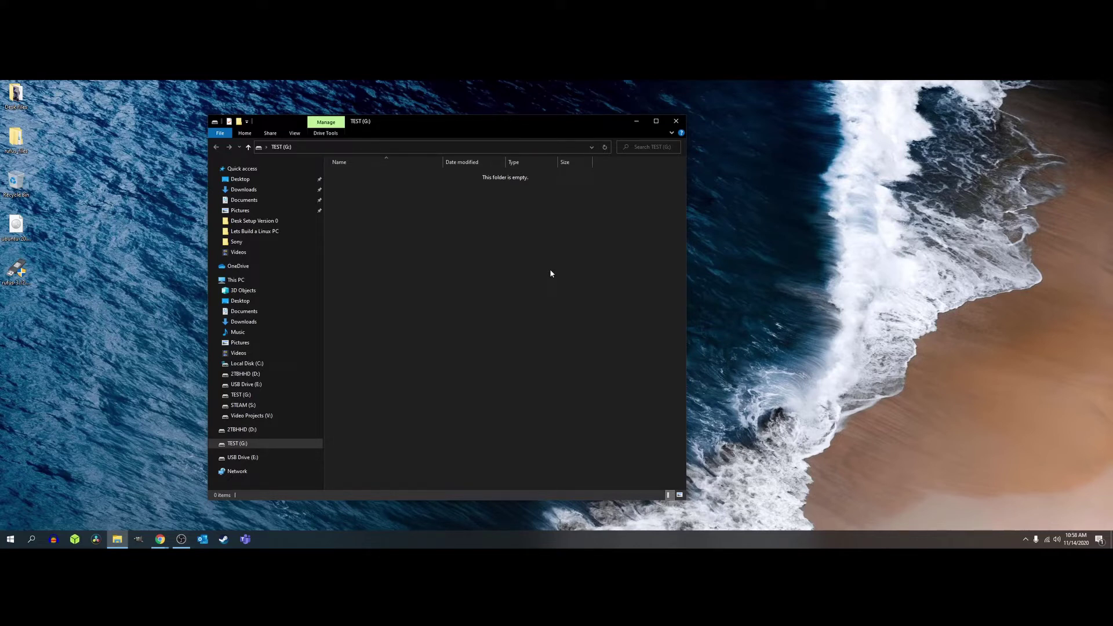
- Close the empty TEST (G:) drive window and launch Rufus from the desktop, allowing it to make changes
{"action": "left_click", "coordinate": [672, 132]}
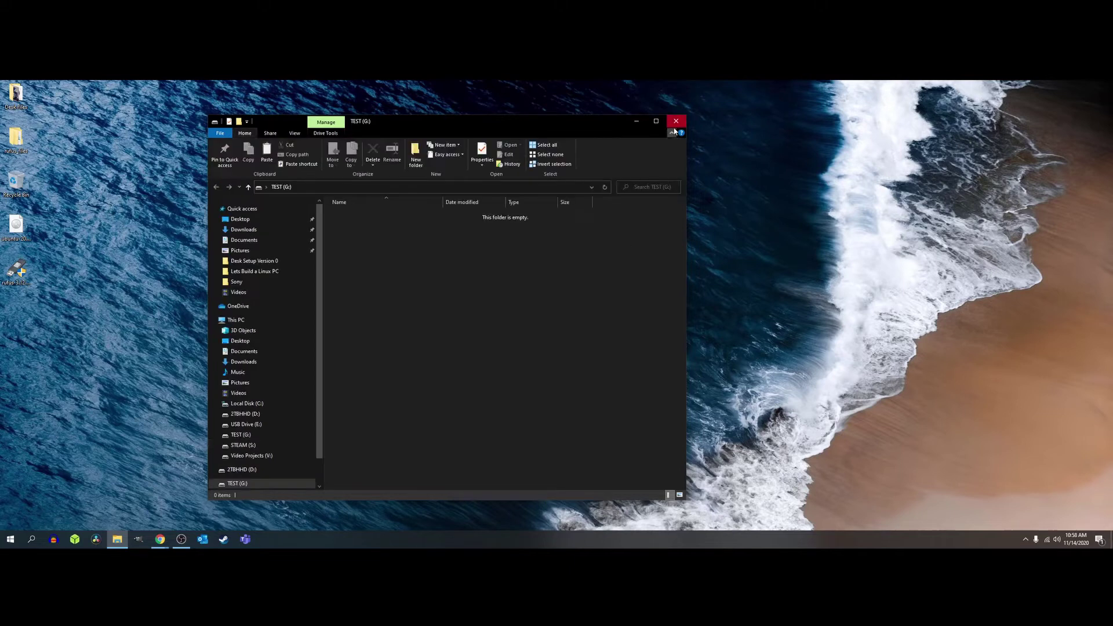
{"action": "left_click", "coordinate": [676, 122]}
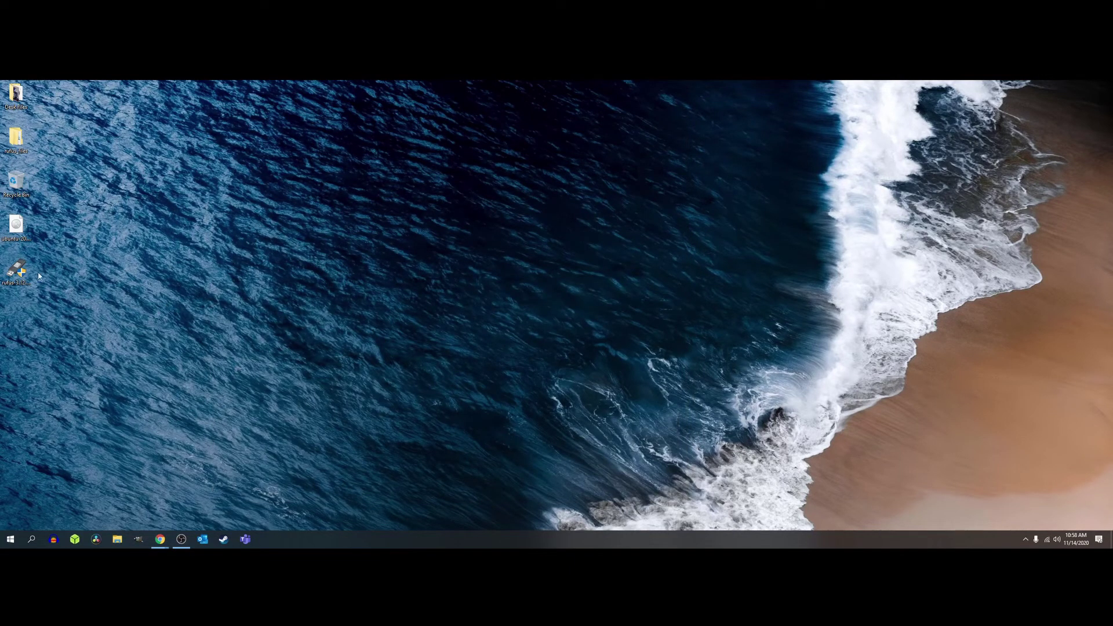
{"action": "double_click", "coordinate": [19, 271]}
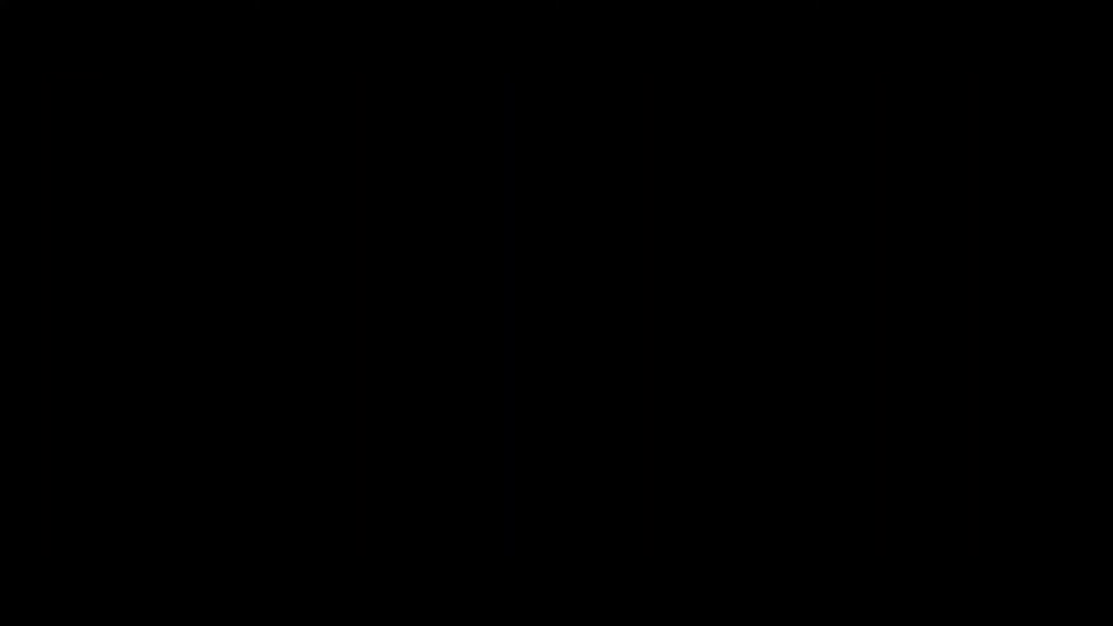
{"action": "left_click", "coordinate": [503, 372]}
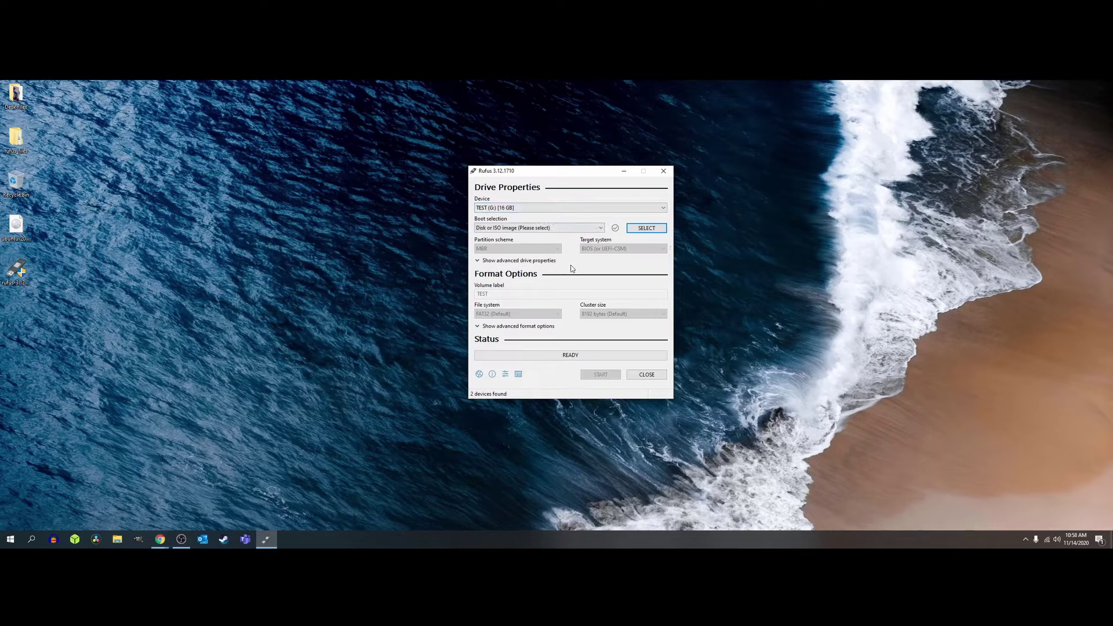
- Choose ubuntu-20.04.1-desktop-amd64.iso from the desktop as the boot image for the TEST (G:) drive
{"action": "left_click", "coordinate": [582, 228]}
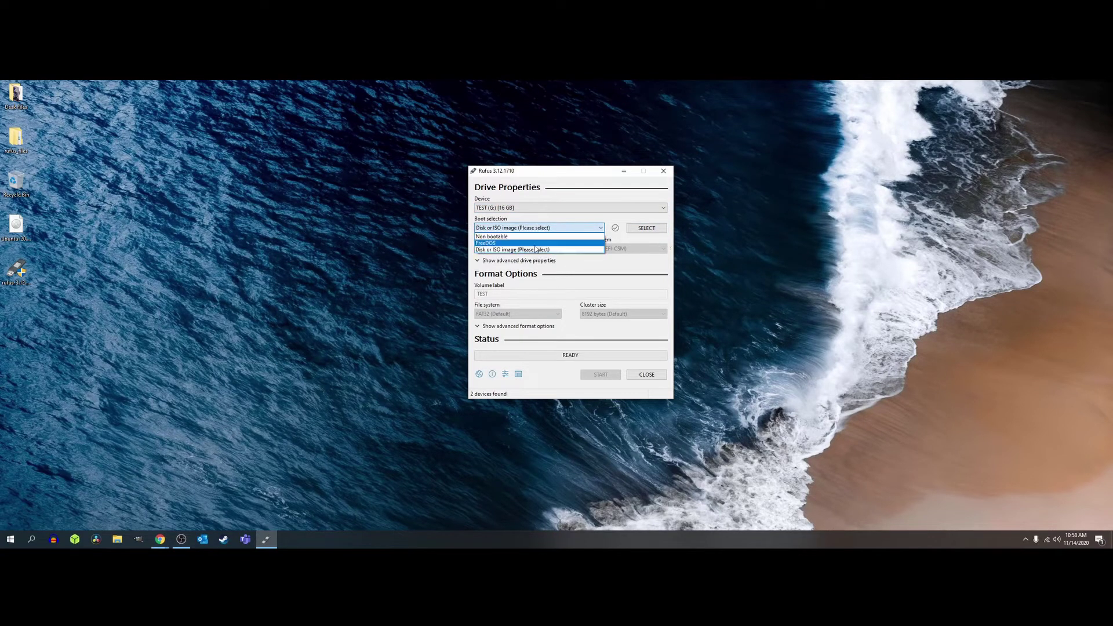
{"action": "left_click", "coordinate": [535, 244]}
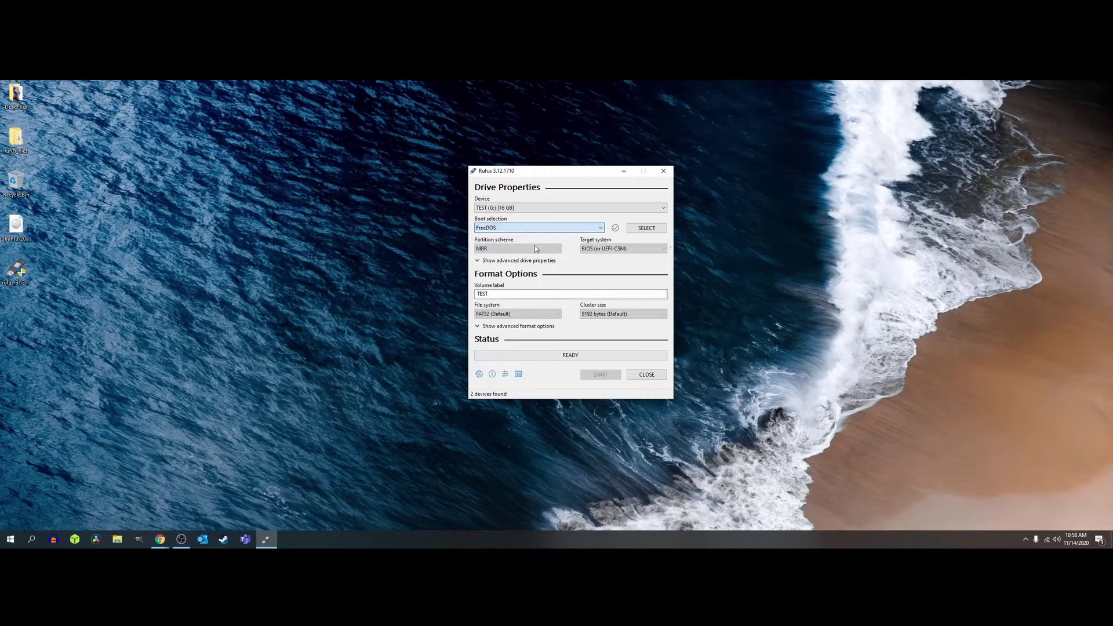
{"action": "left_click", "coordinate": [642, 228]}
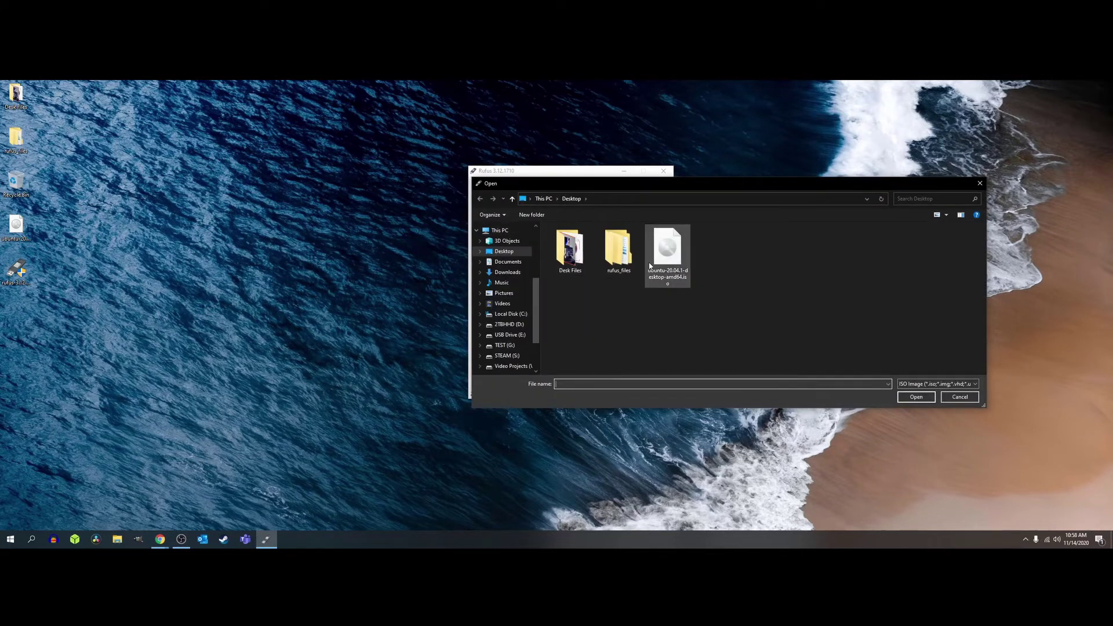
{"action": "double_click", "coordinate": [667, 250]}
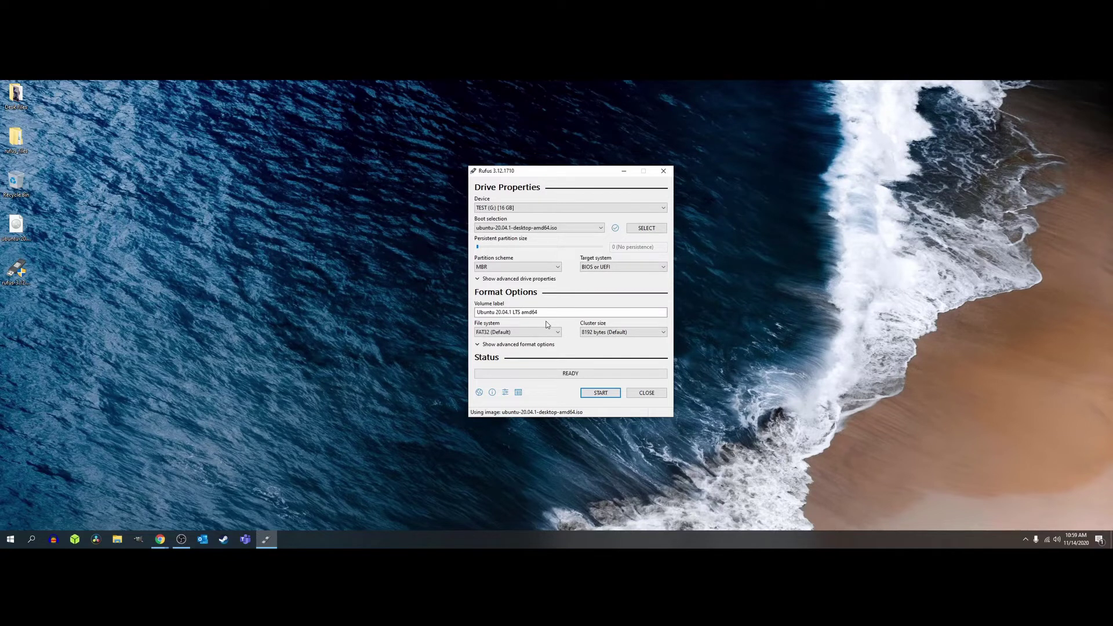
- Start writing the Ubuntu image to the USB drive in ISO Image mode, accepting that its data is erased
{"action": "left_click", "coordinate": [601, 393]}
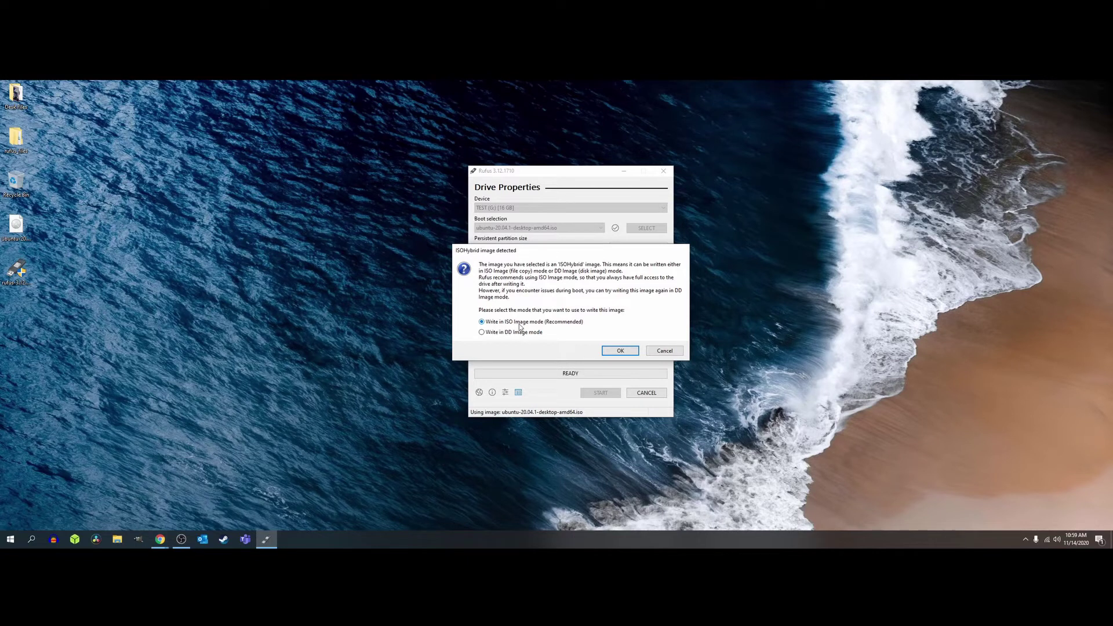
{"action": "left_click", "coordinate": [619, 351]}
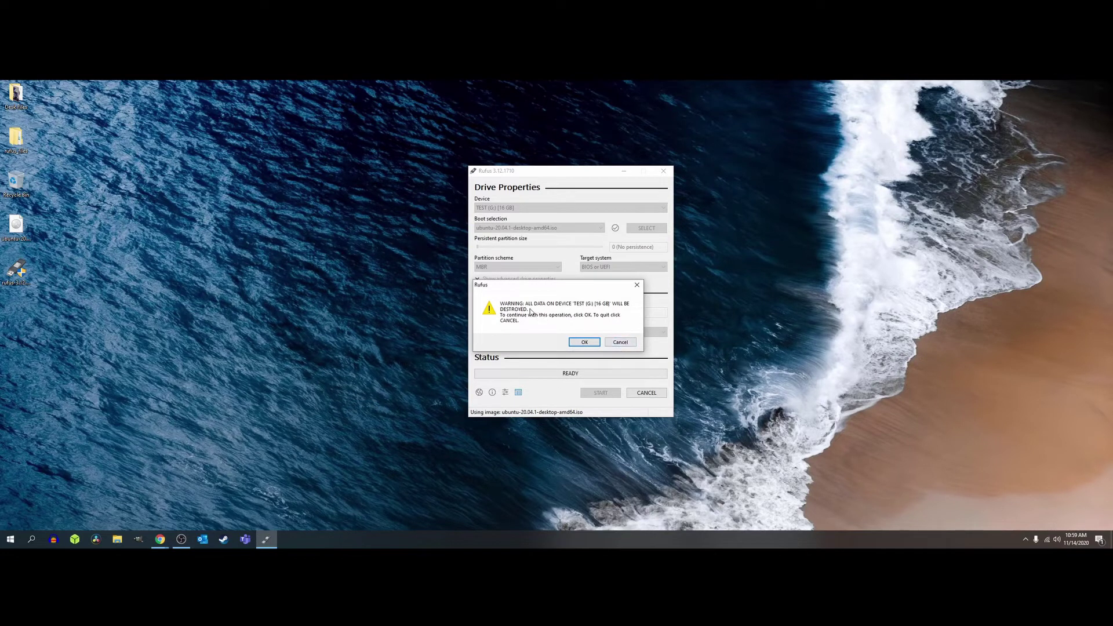
{"action": "left_click", "coordinate": [584, 342]}
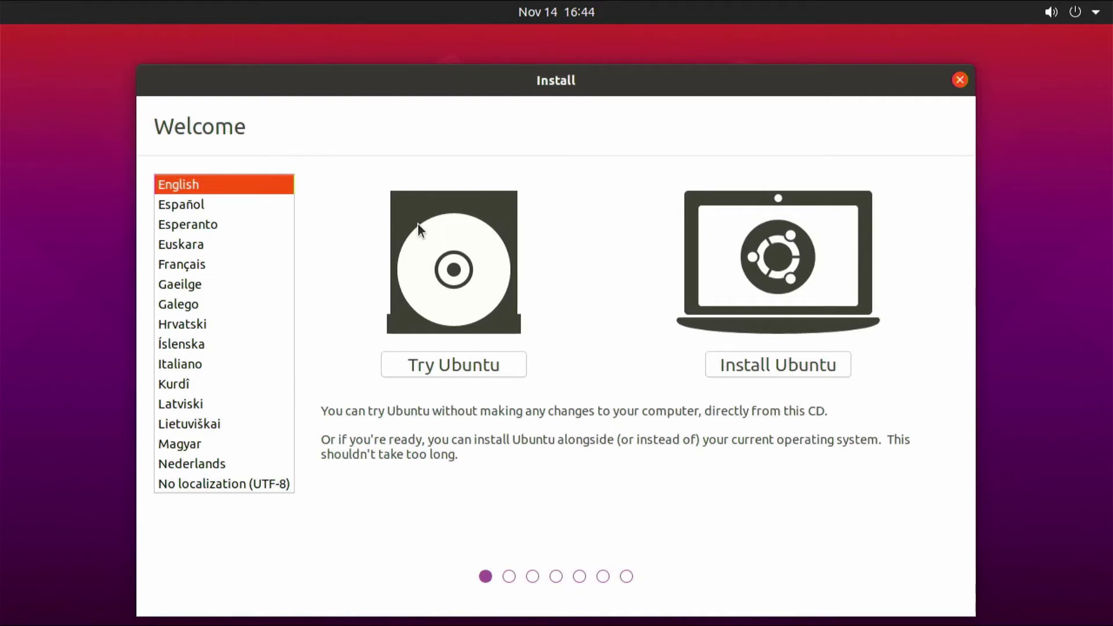
- Start the live Ubuntu trial session, view all installed applications and return to the desktop
{"action": "left_click", "coordinate": [411, 370]}
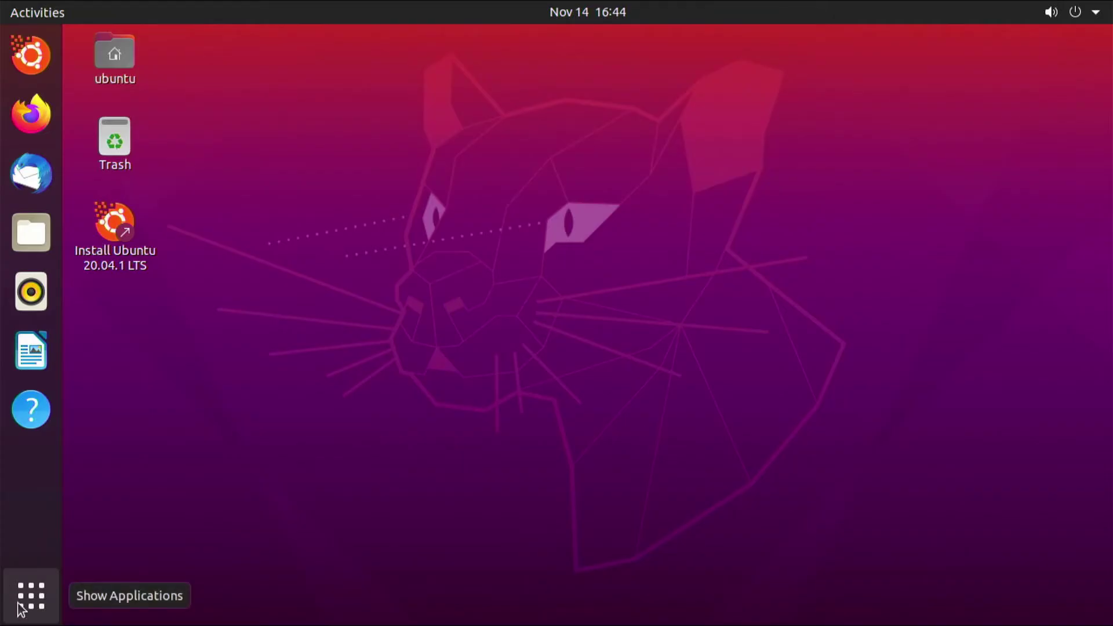
{"action": "left_click", "coordinate": [21, 608]}
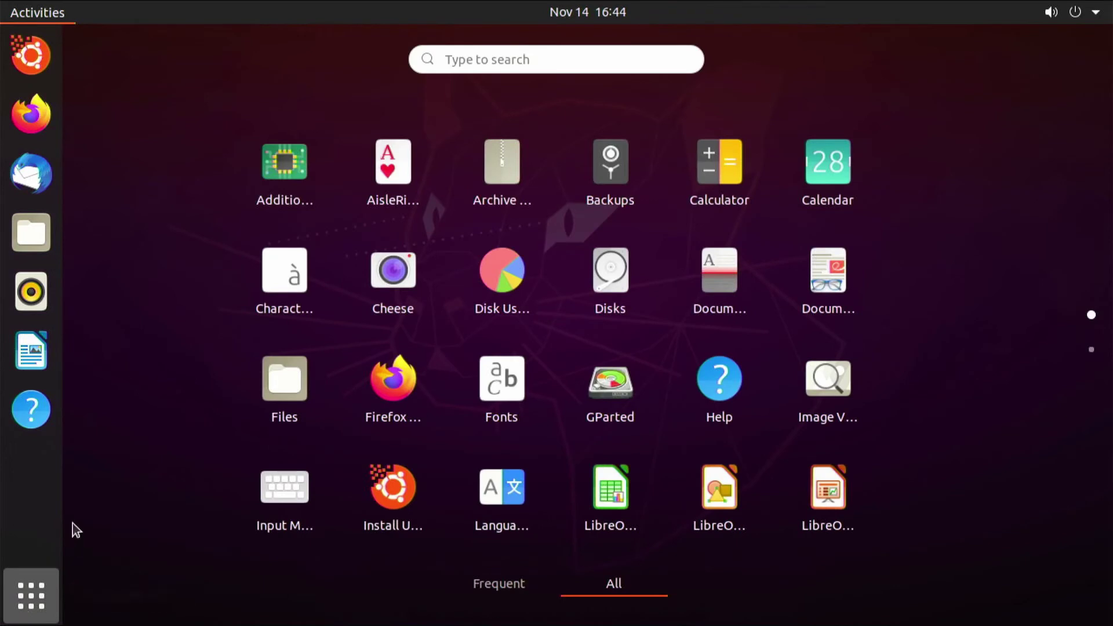
{"action": "left_click", "coordinate": [22, 599]}
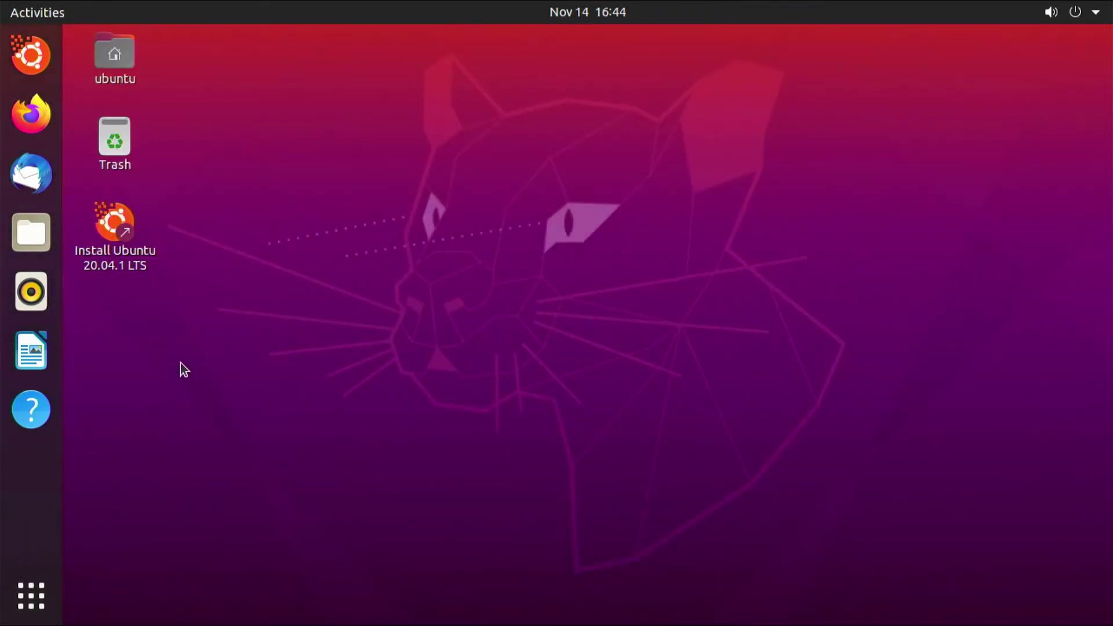
- Launch the Ubuntu 20.04.1 LTS installer with English as the language and English (US) as the keyboard layout
{"action": "double_click", "coordinate": [125, 233]}
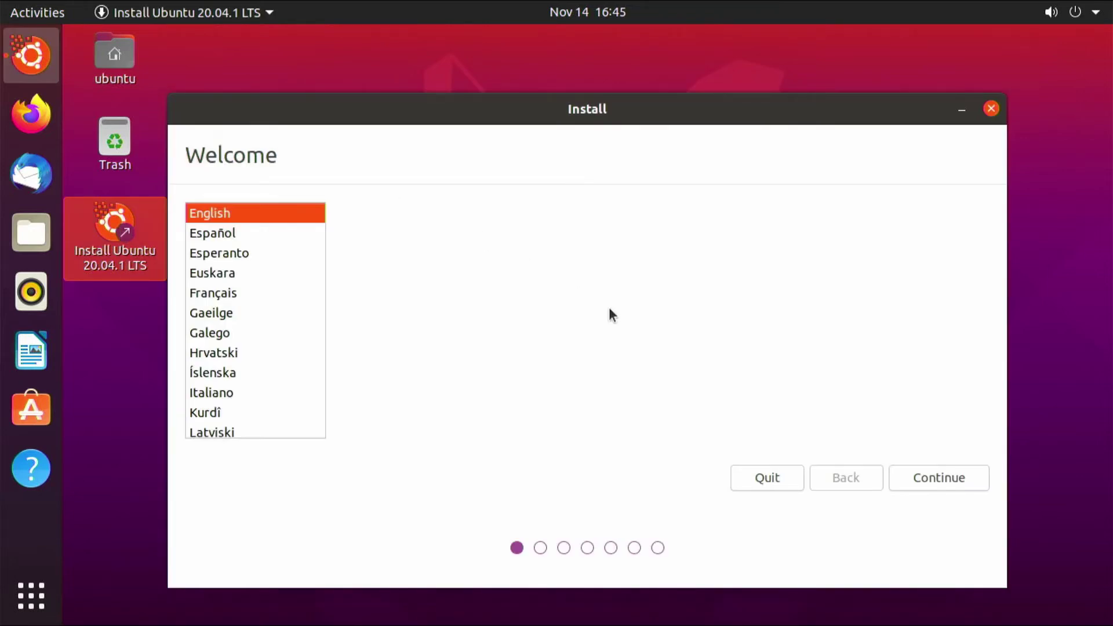
{"action": "left_click", "coordinate": [948, 483]}
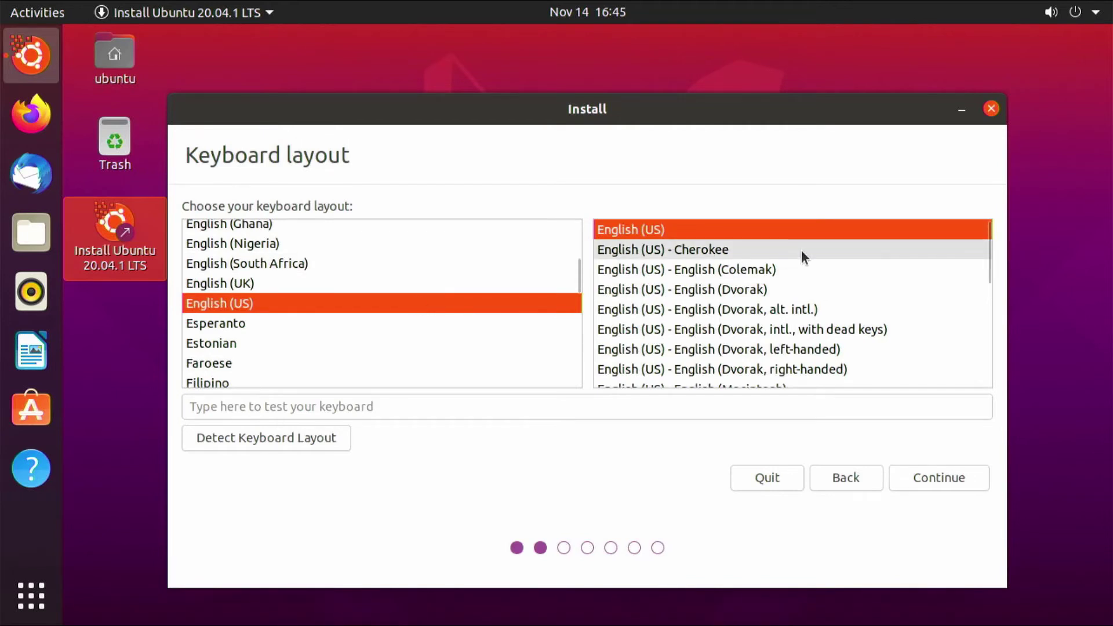
{"action": "left_click", "coordinate": [969, 484]}
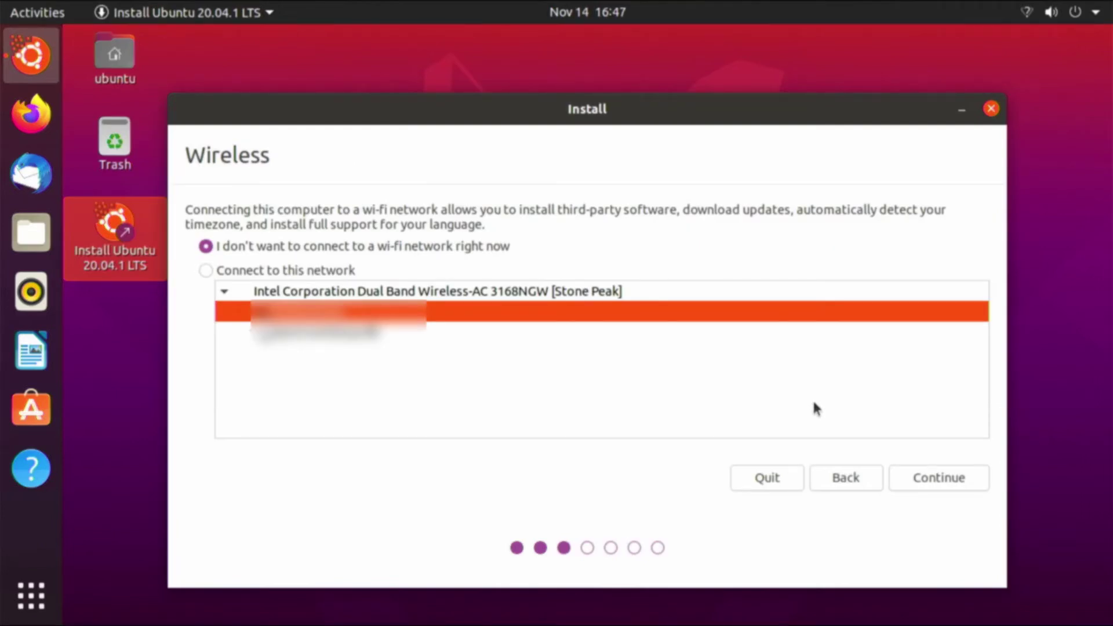
- Continue past the wireless setup and choose a minimal installation with updates downloaded while installing
{"action": "left_click", "coordinate": [942, 478]}
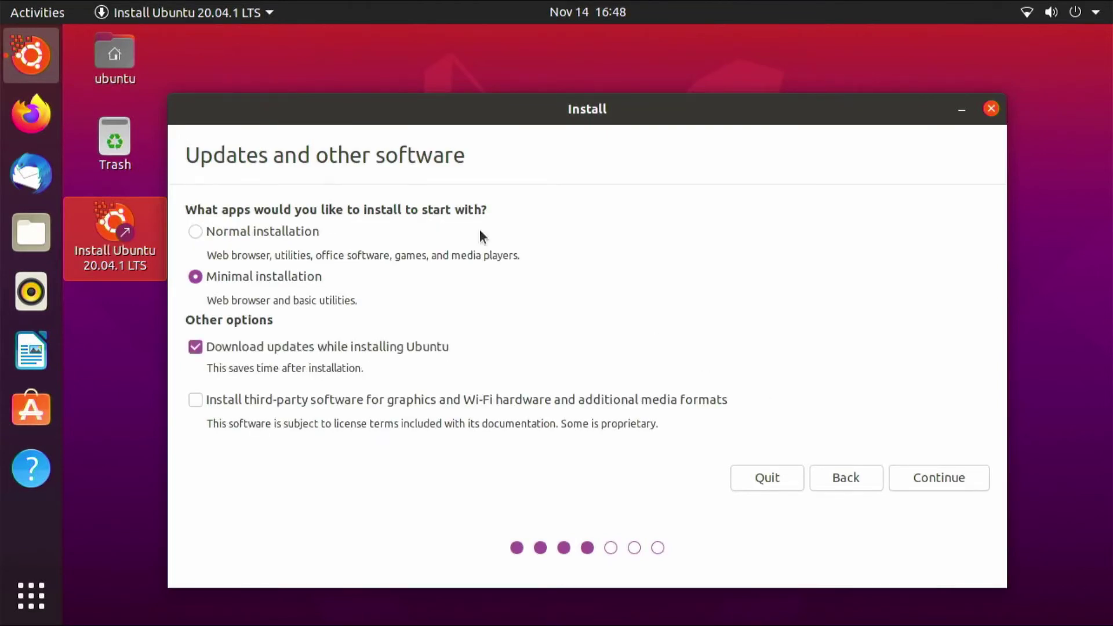
{"action": "left_click", "coordinate": [194, 277]}
{"action": "left_click", "coordinate": [935, 486]}
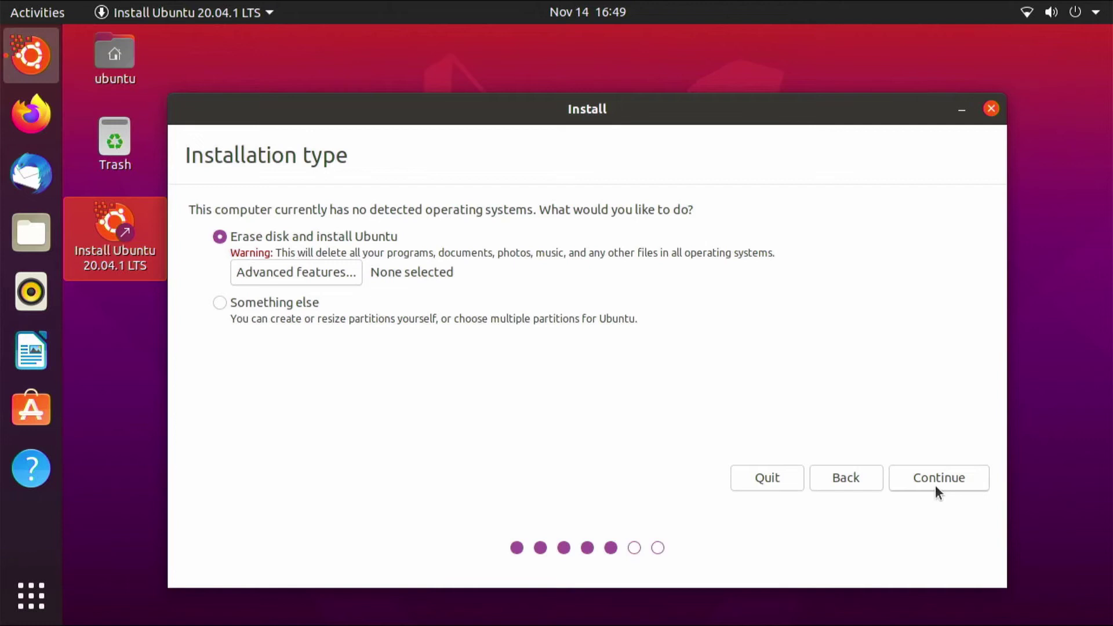
- Erase the 500.1 GB drive /dev/nvme0n1, install Ubuntu on it and confirm writing the partition changes
{"action": "left_click", "coordinate": [934, 493]}
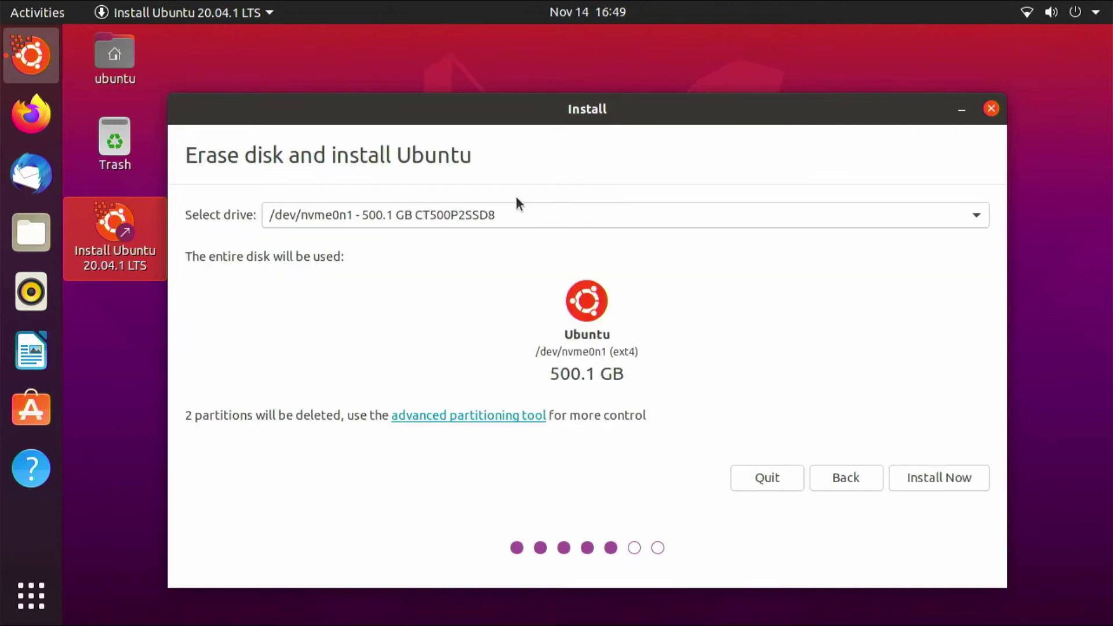
{"action": "left_click", "coordinate": [941, 485]}
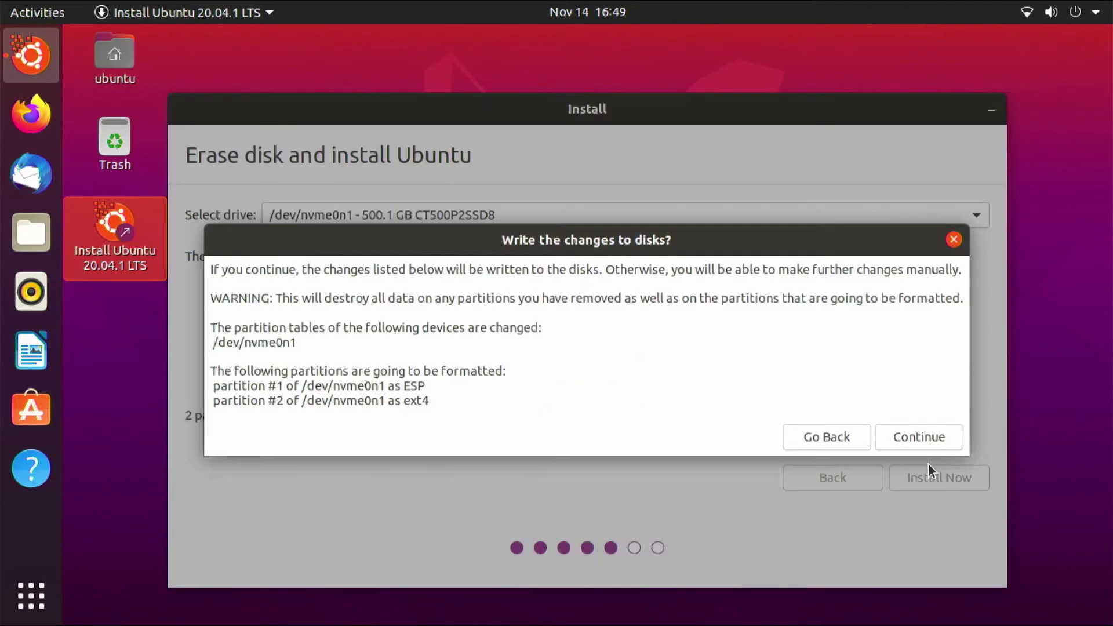
{"action": "left_click", "coordinate": [926, 443]}
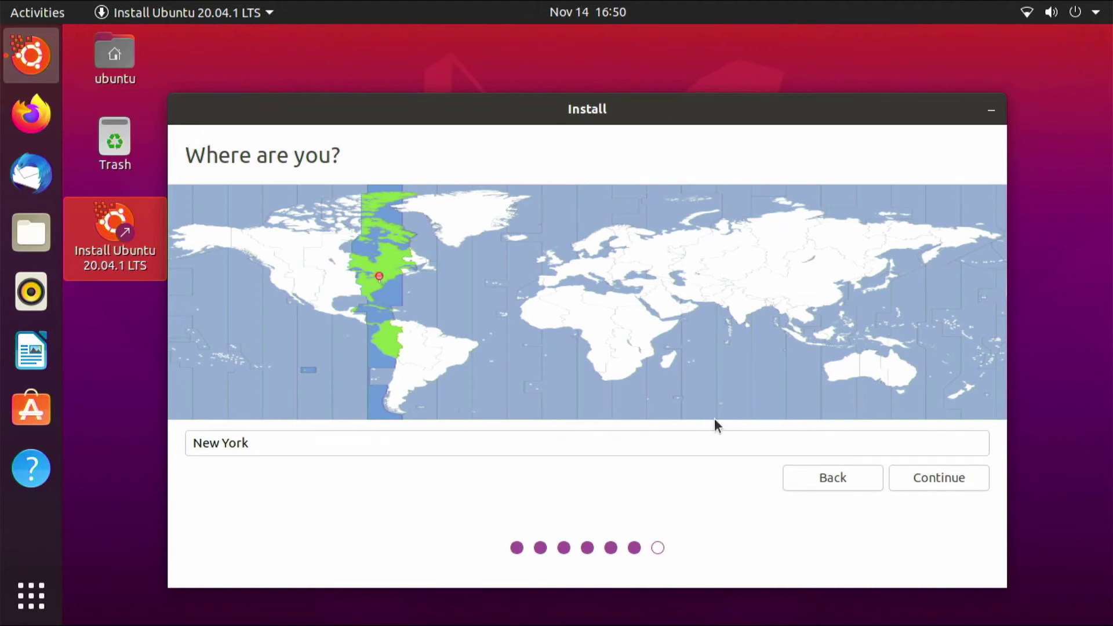
- Accept New York as the location, then create the user account with its name, computer name and confirmed password, requiring the password at login
{"action": "left_click", "coordinate": [972, 481]}
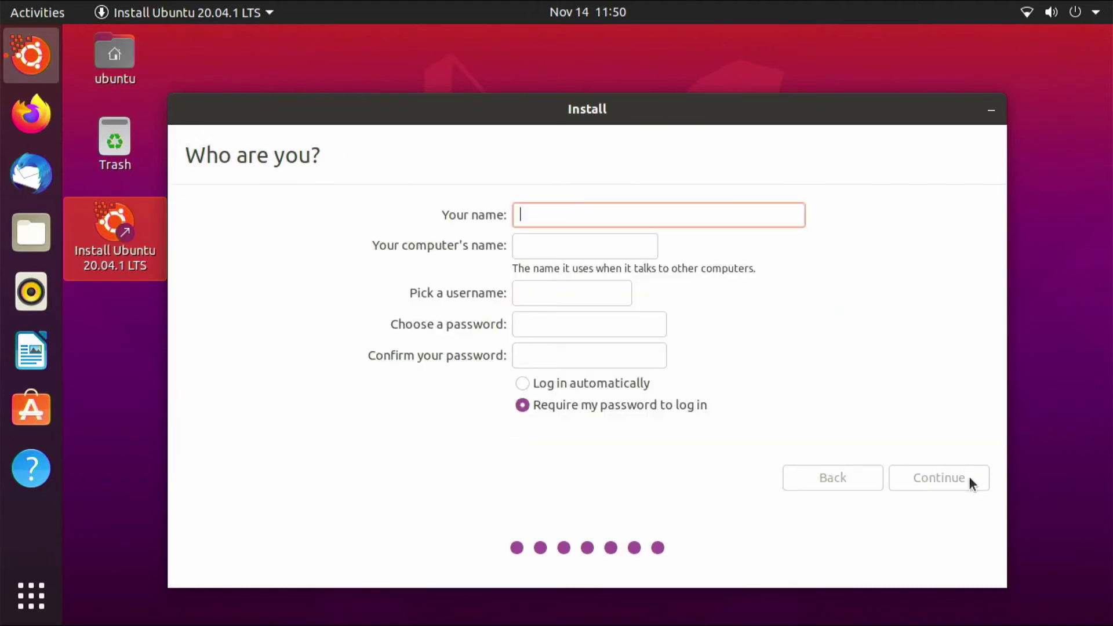
{"action": "type", "text": "JSN"}
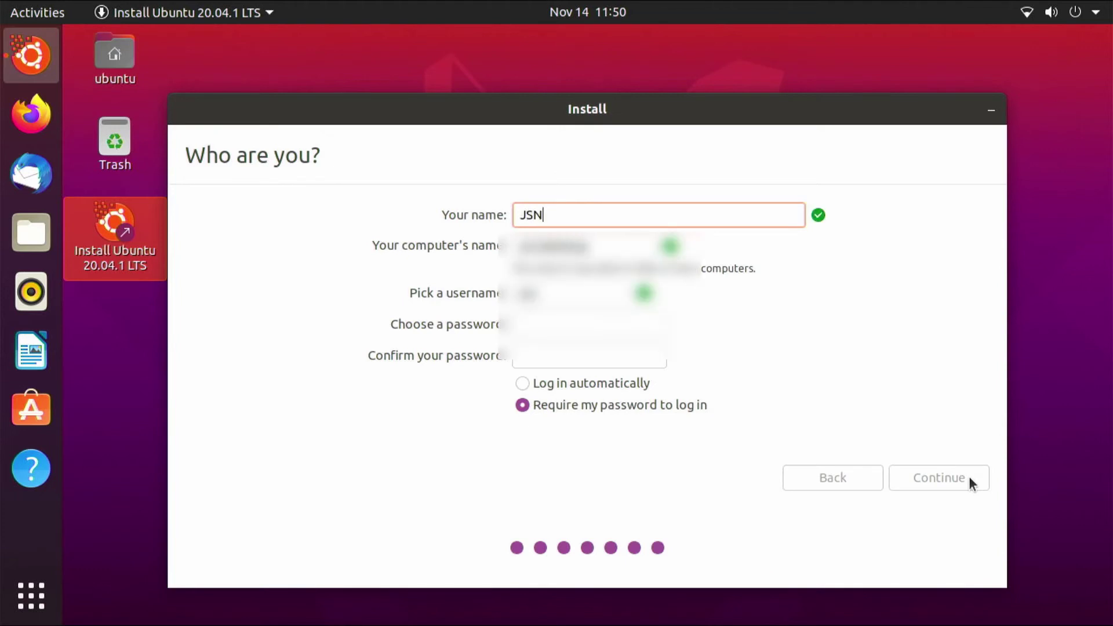
{"action": "key", "text": "Tab"}
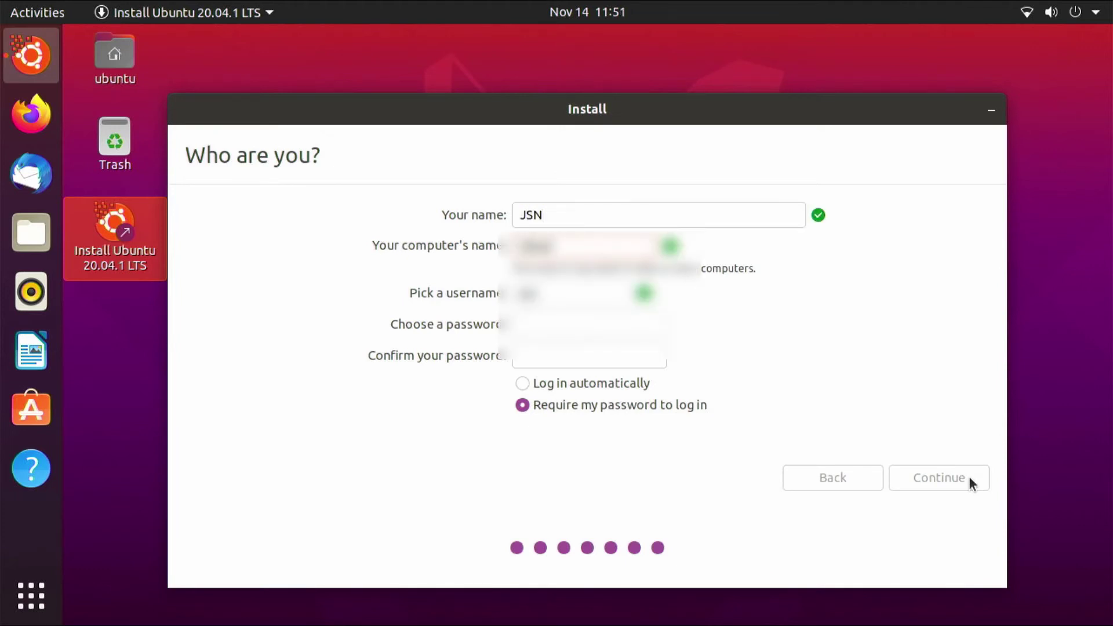
{"action": "left_click", "coordinate": [565, 331]}
{"action": "type", "text": "********"}
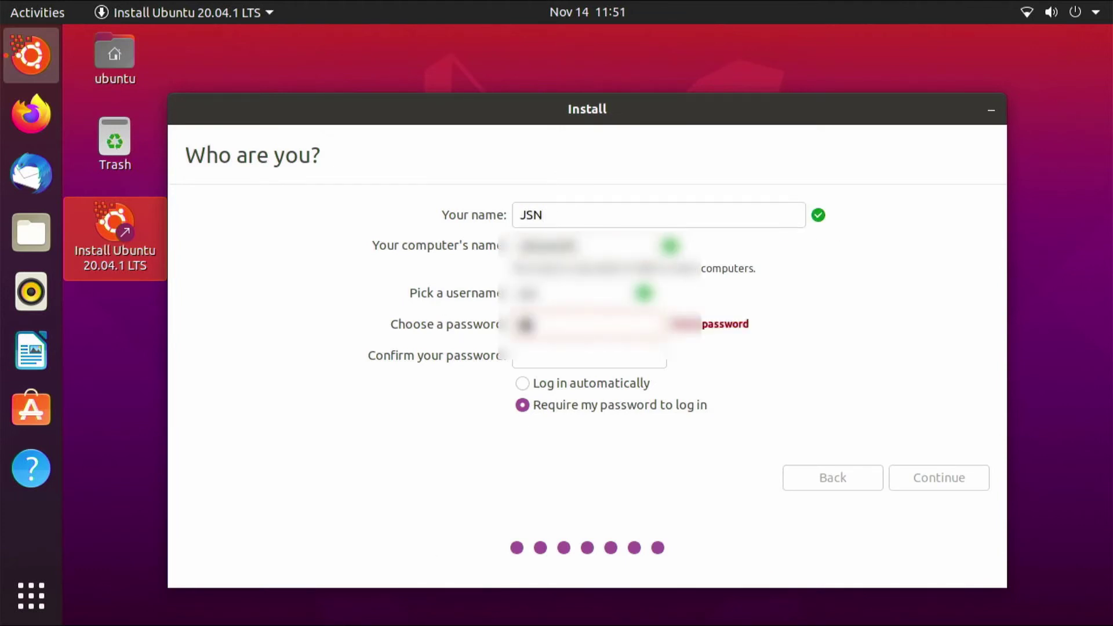
{"action": "key", "text": "Tab"}
{"action": "type", "text": "********"}
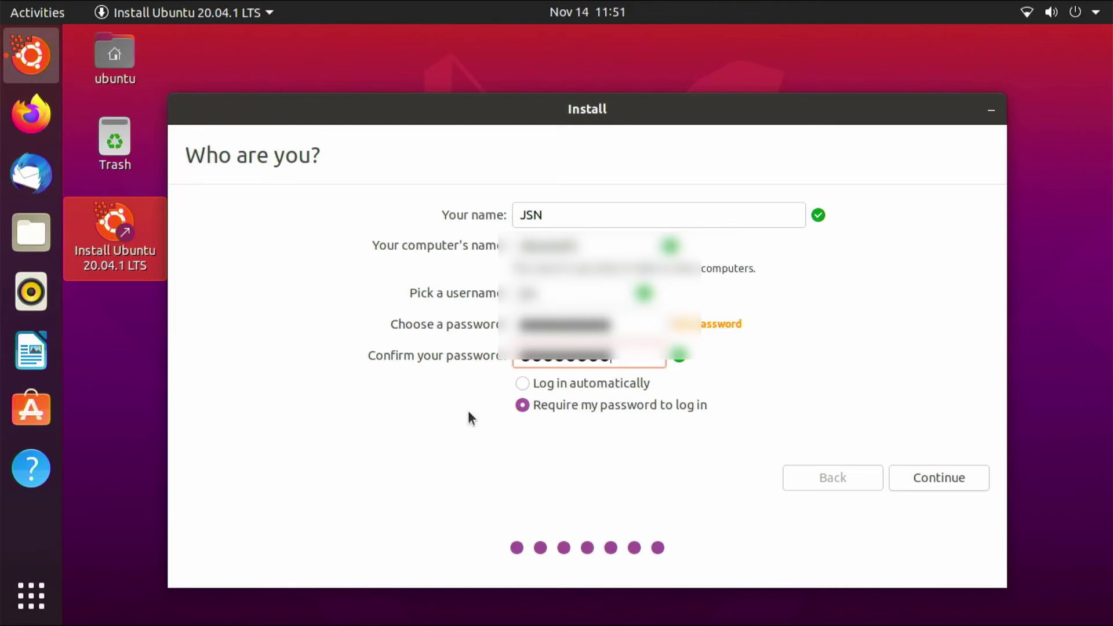
{"action": "left_click", "coordinate": [927, 477]}
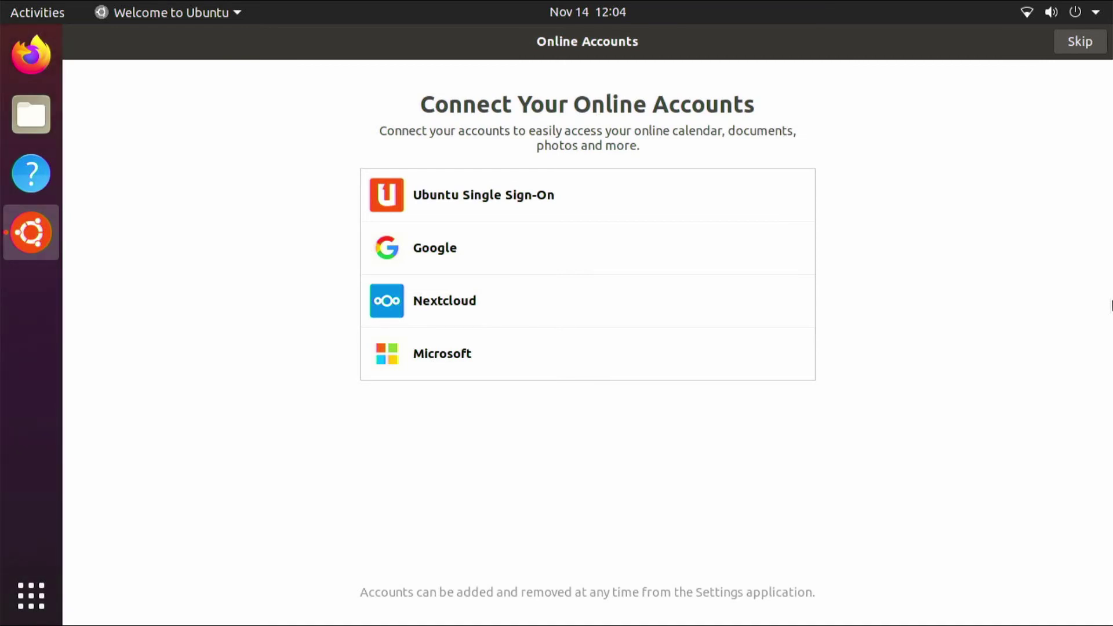
- Finish the welcome setup, skipping online accounts and Livepatch, sending system info to Canonical and leaving location services off
{"action": "left_click", "coordinate": [1084, 42]}
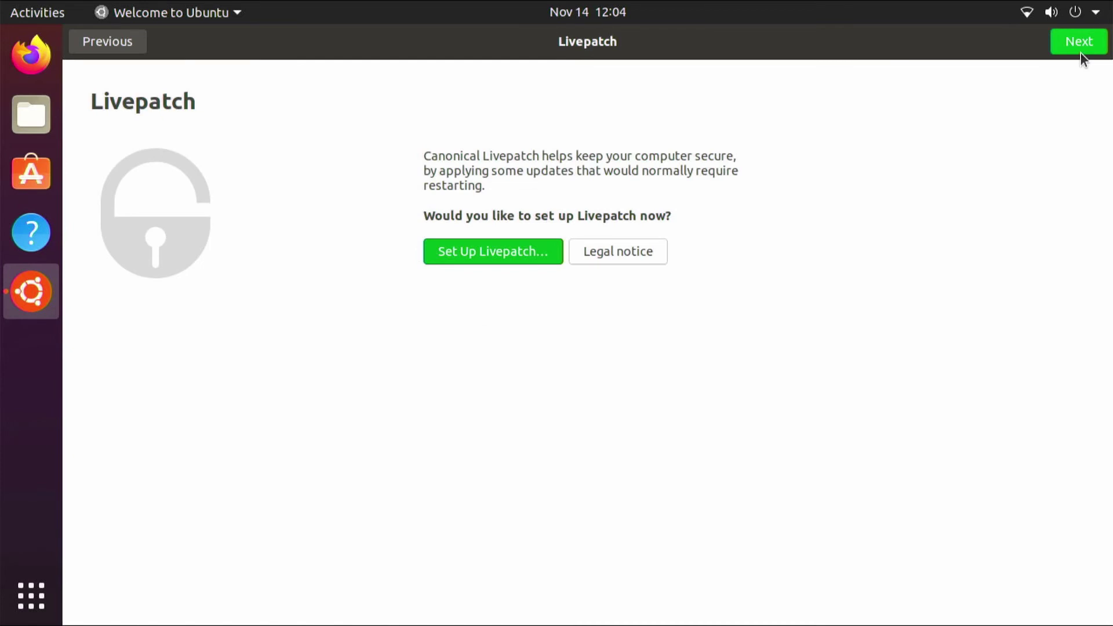
{"action": "left_click", "coordinate": [1080, 51]}
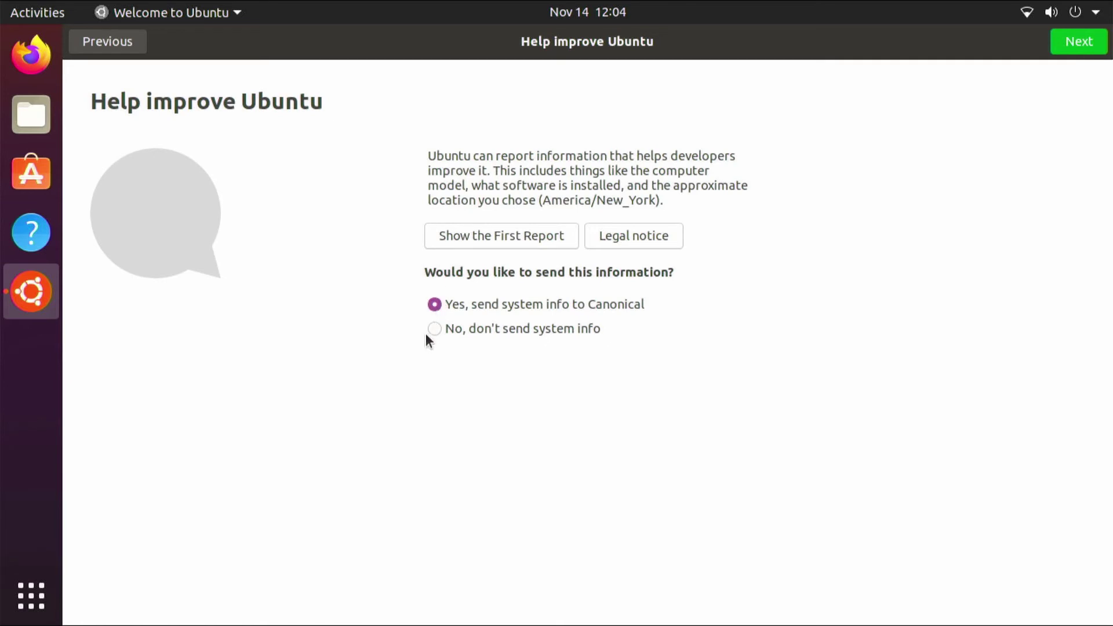
{"action": "left_click", "coordinate": [1067, 46]}
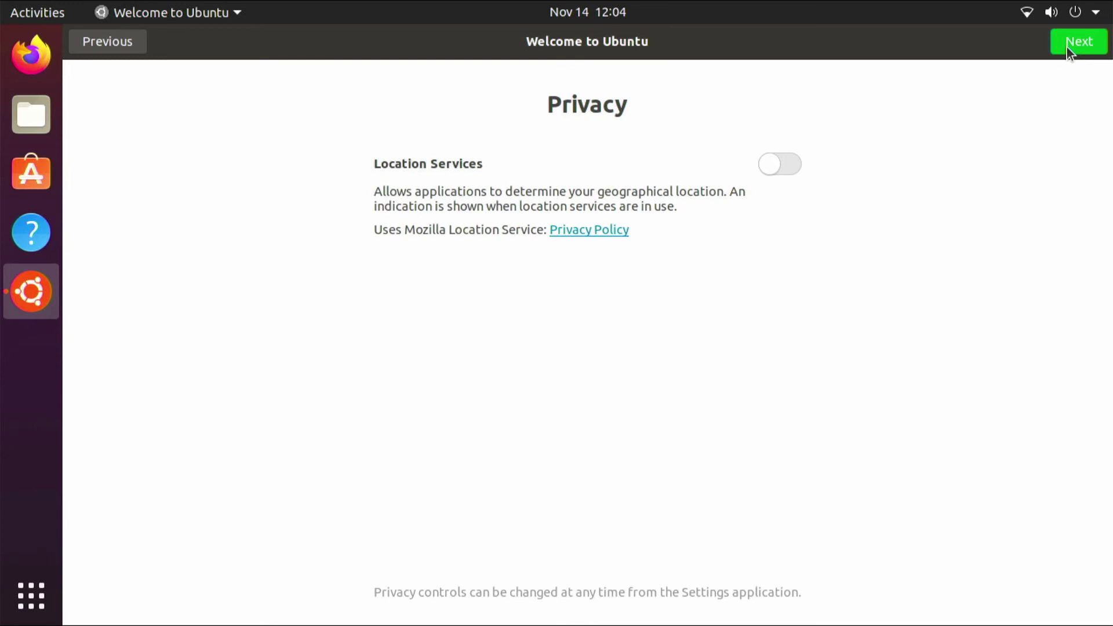
{"action": "left_click", "coordinate": [1066, 47]}
{"action": "left_click", "coordinate": [1066, 47]}
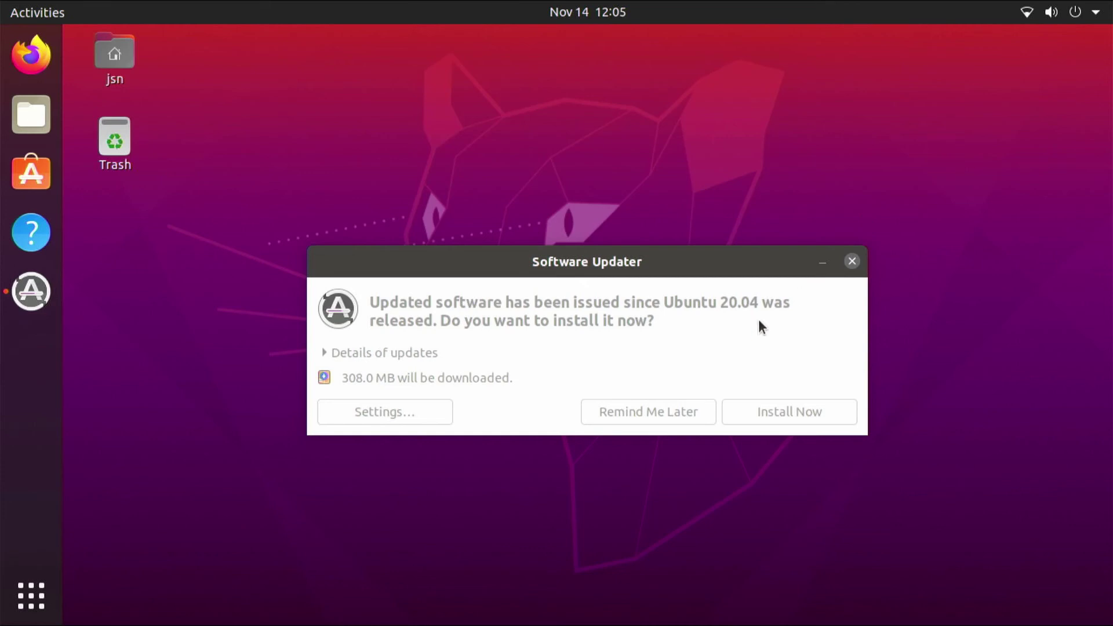
- Postpone the offered software updates and force the unresponsive Software Updater to quit
{"action": "left_click", "coordinate": [656, 412]}
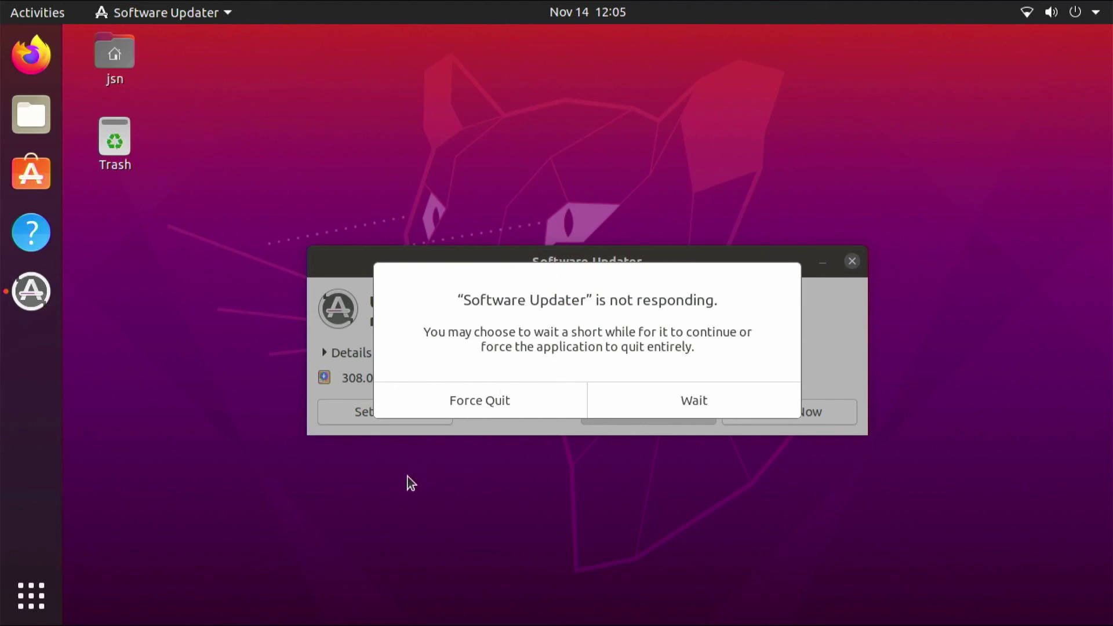
{"action": "left_click", "coordinate": [459, 396]}
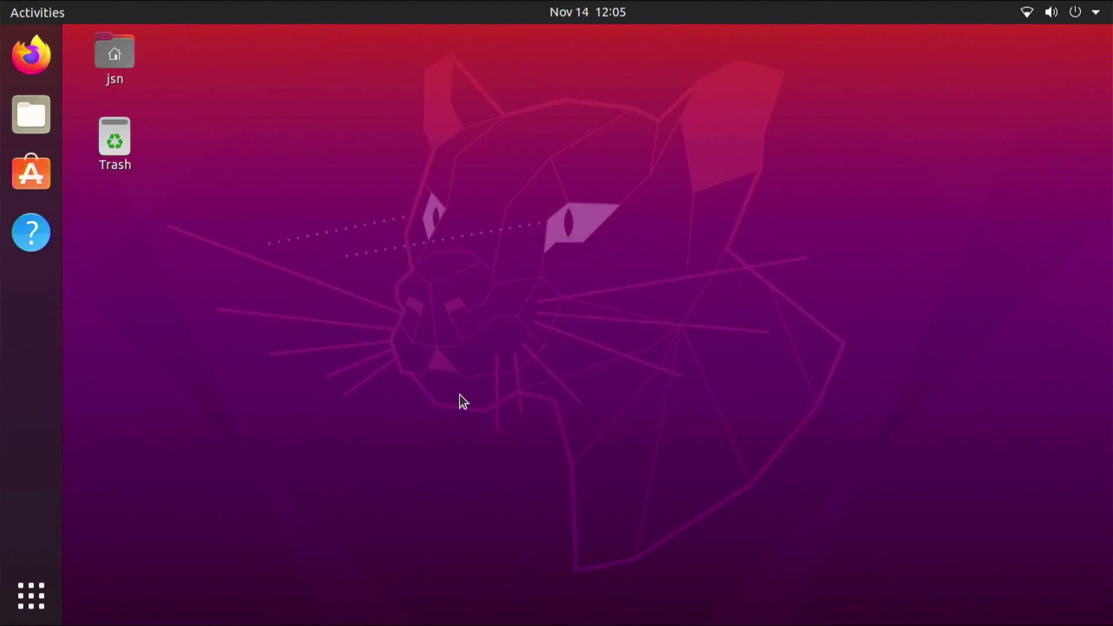